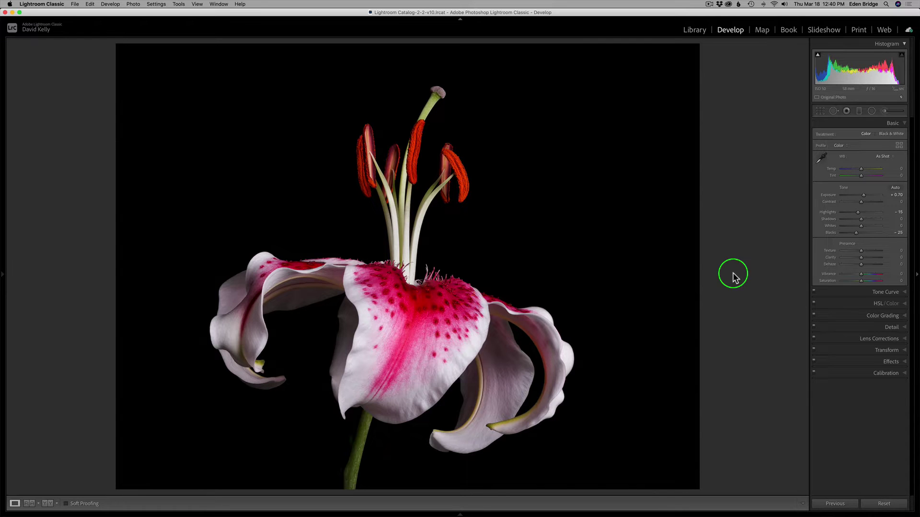
Choose Silver Efex Pro 2 as the external editor for the lily photo
right_click(485, 232)
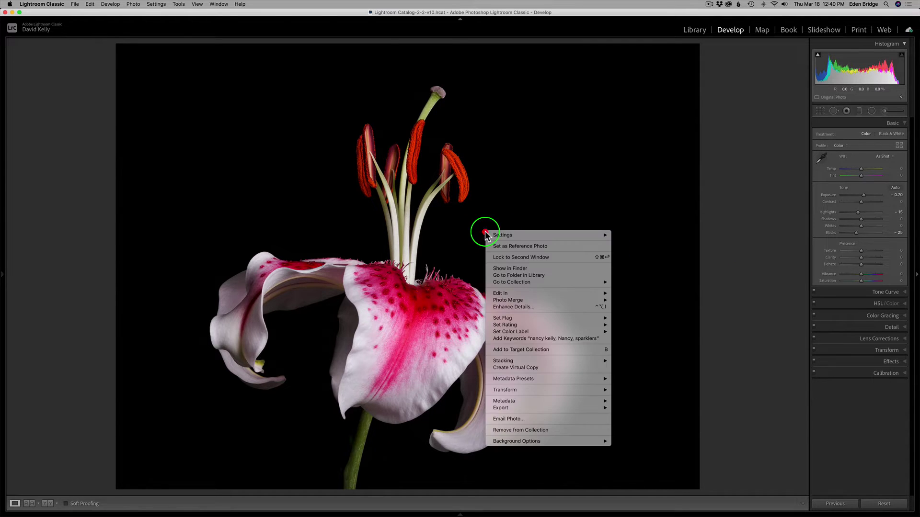
mouse_move(520, 295)
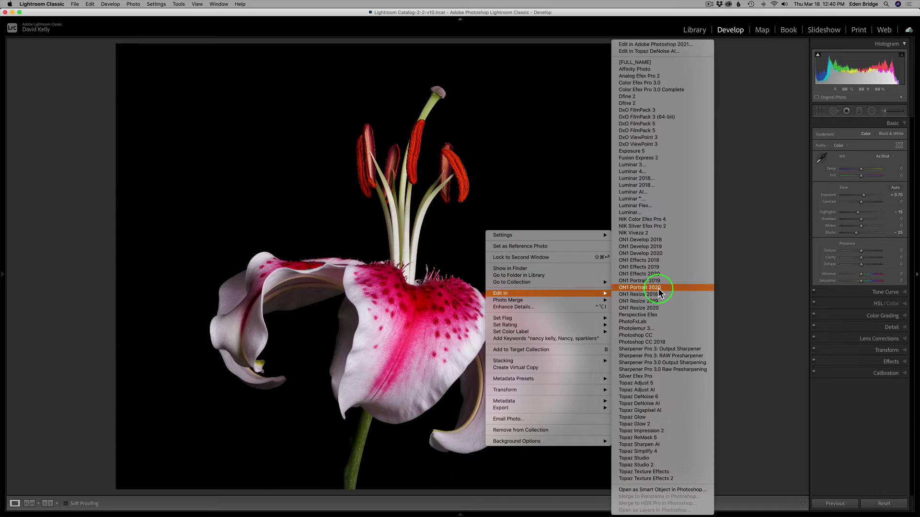
left_click(660, 226)
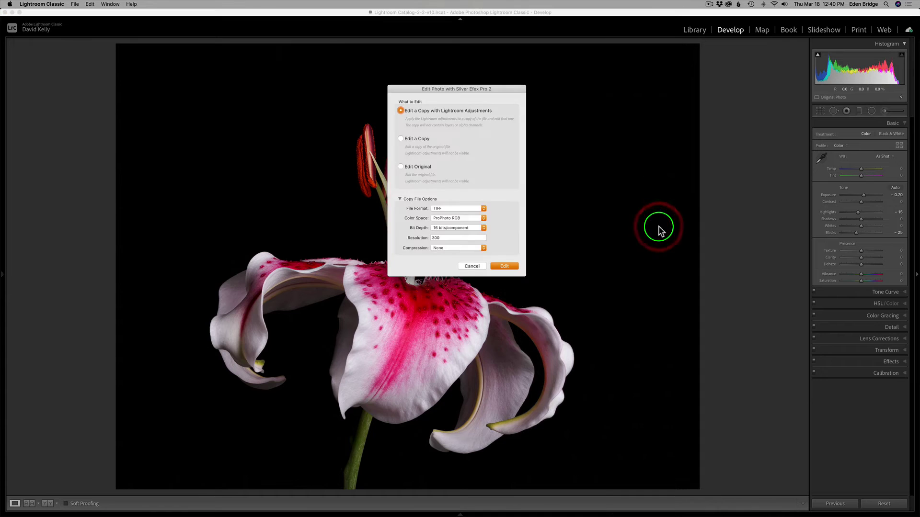
Set the copy's bit depth to 16 bits/component and resolution to 360, and open the copy in Silver Efex Pro 2
left_click(465, 229)
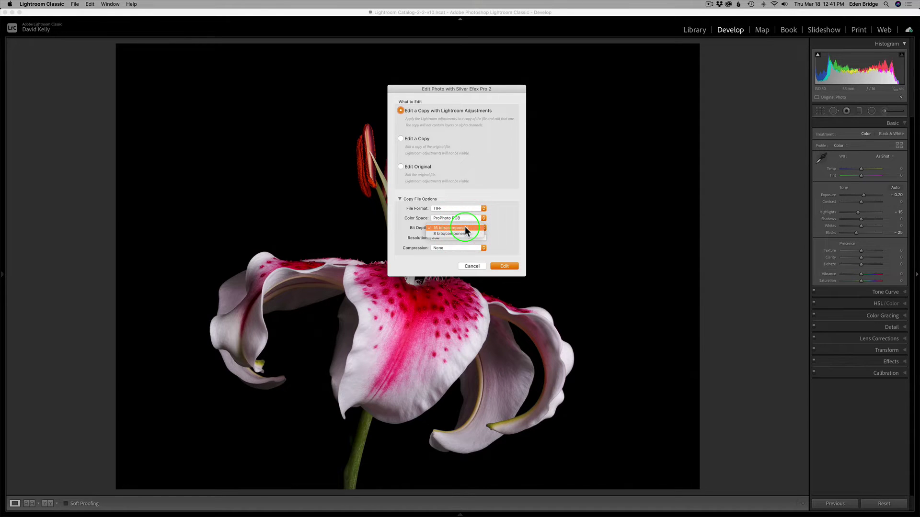
left_click(465, 229)
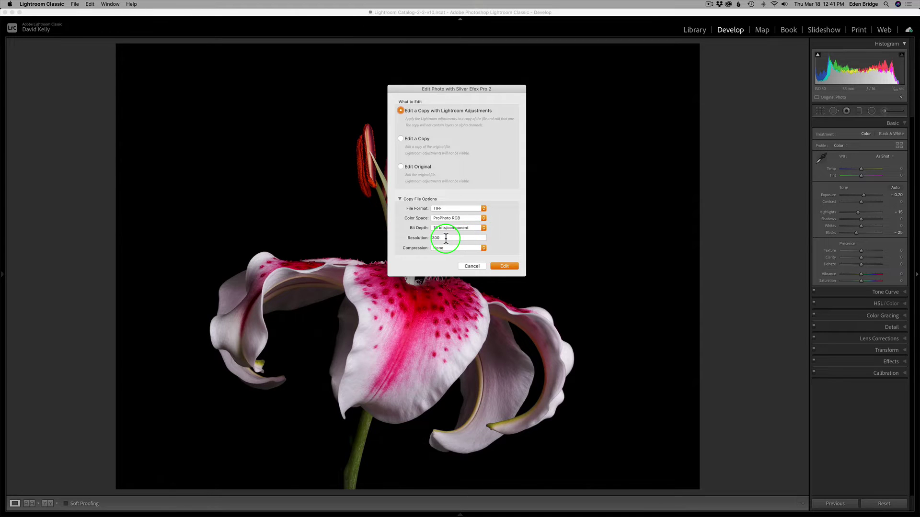
left_click(416, 238)
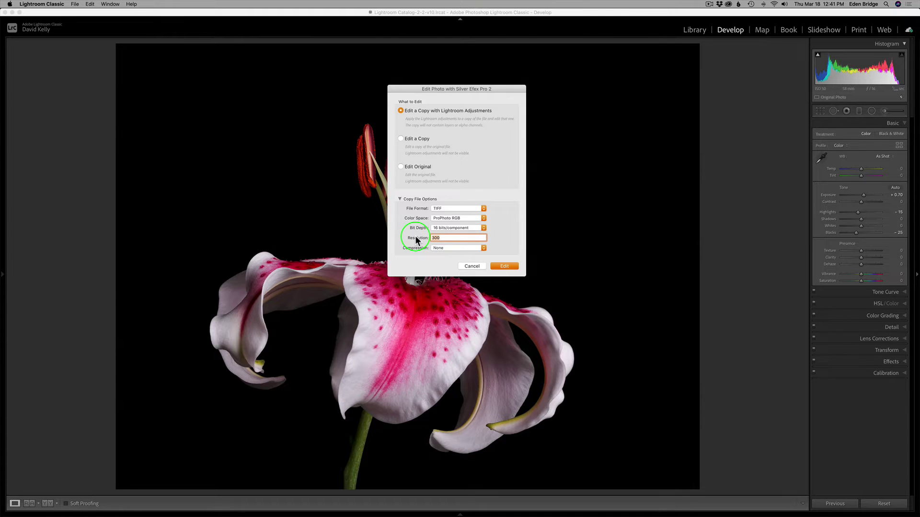
type("360")
left_click(503, 243)
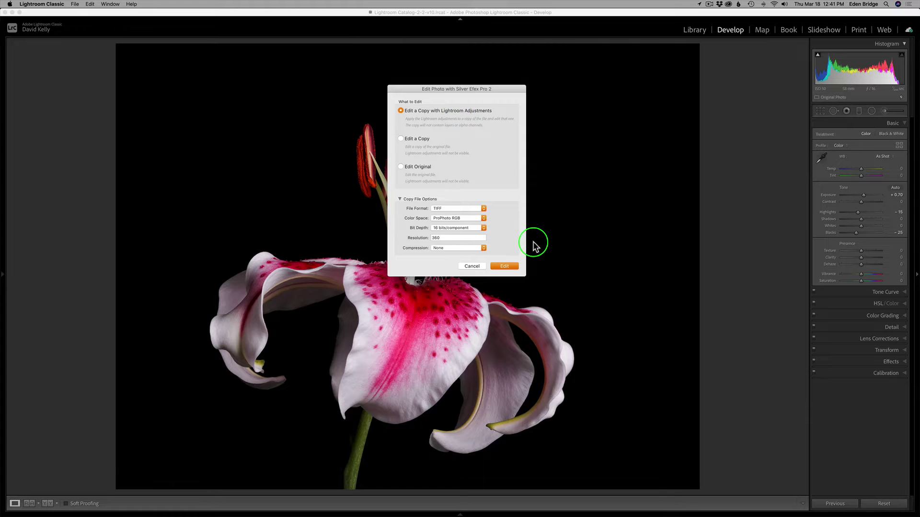
left_click(505, 266)
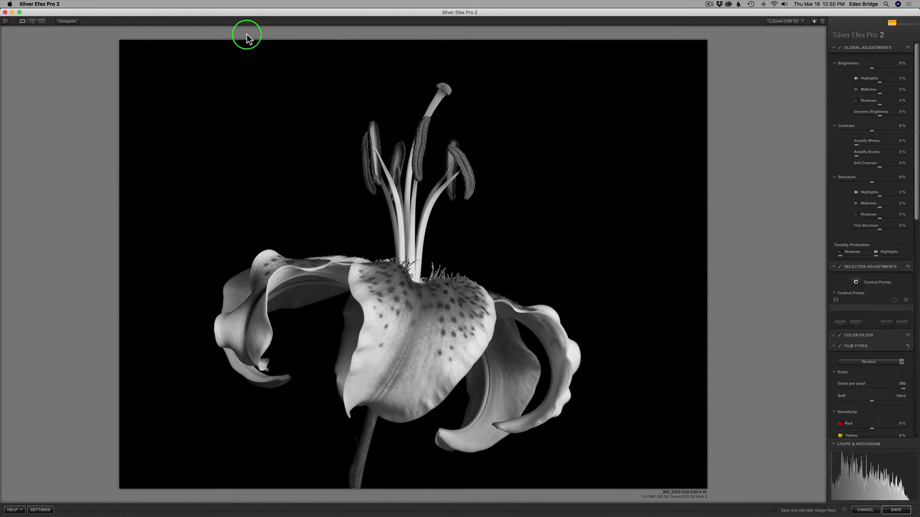
Look over the preset library and hide it again
left_click(6, 22)
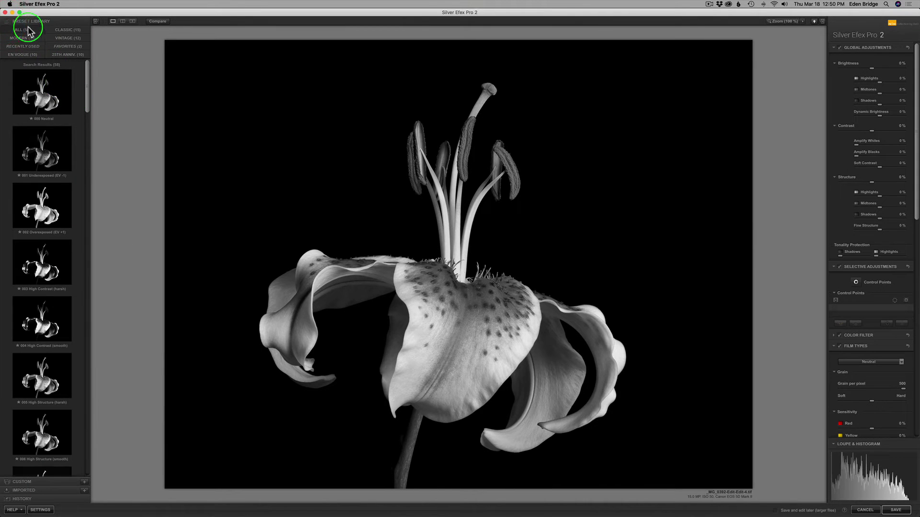
left_click(96, 21)
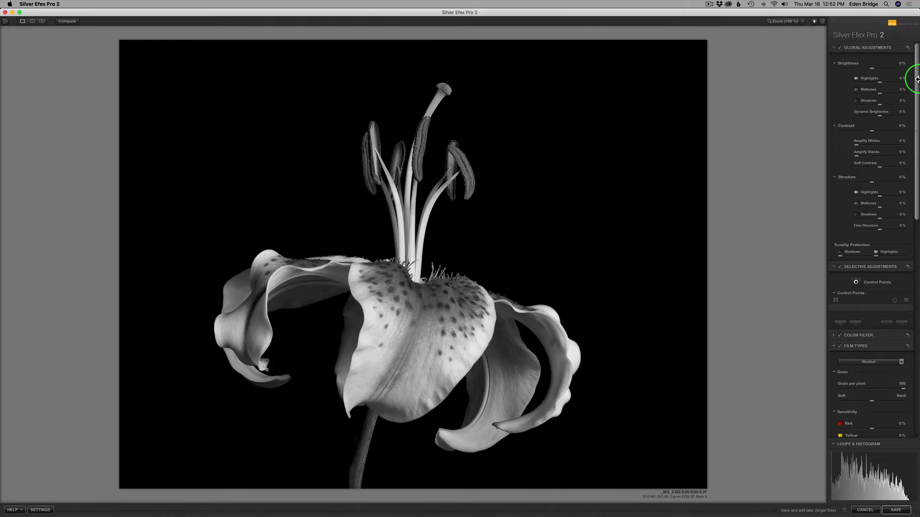
Set the film sensitivity to about -38% Red, -40% Yellow, -52% Green, 1% Cyan and -64% Violet
left_click_drag(918, 79, 906, 204)
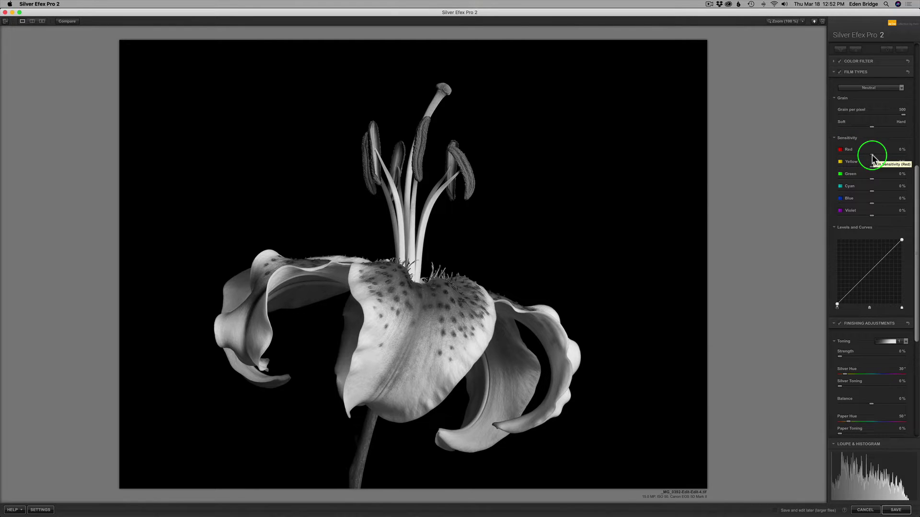
mouse_move(871, 154)
left_mouse_down()
mouse_move(892, 155)
mouse_move(859, 156)
left_mouse_up()
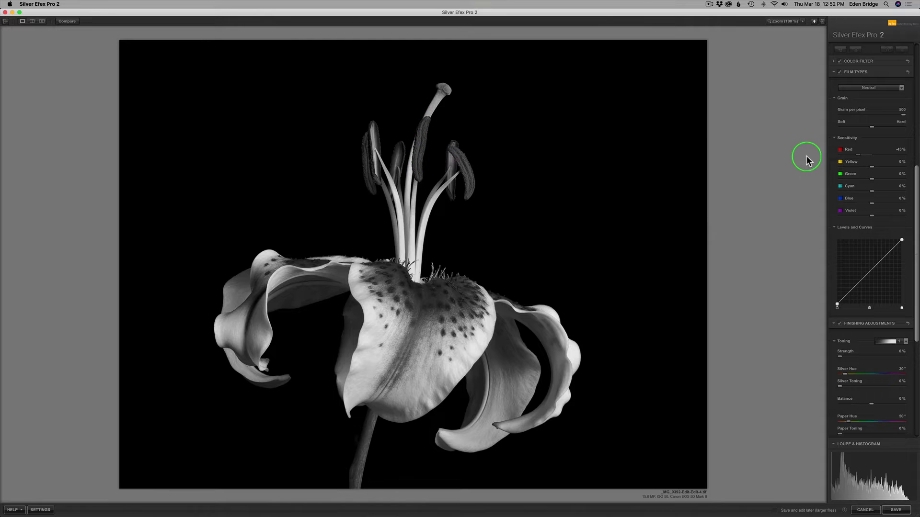
mouse_move(858, 154)
left_mouse_down()
mouse_move(894, 168)
mouse_move(850, 166)
mouse_move(860, 168)
left_mouse_up()
left_click(873, 167)
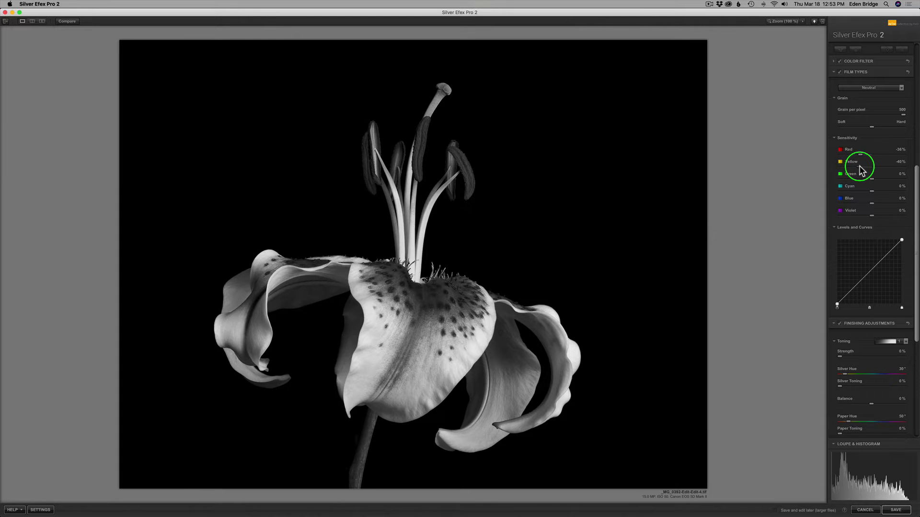
left_click(863, 169)
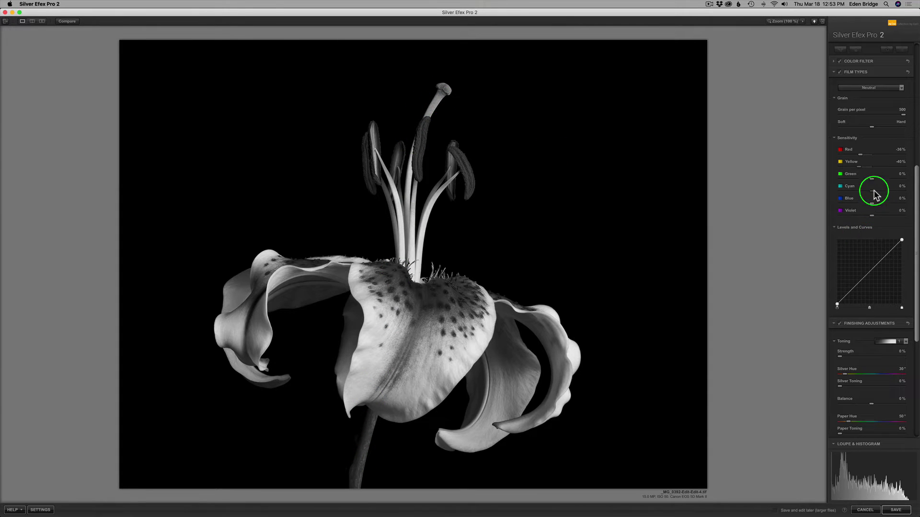
left_click_drag(870, 180, 855, 187)
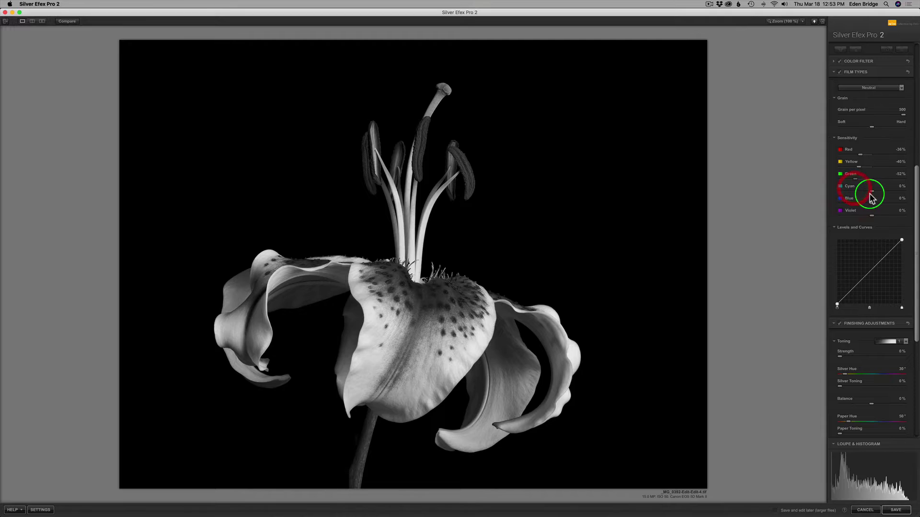
left_click_drag(871, 191, 852, 218)
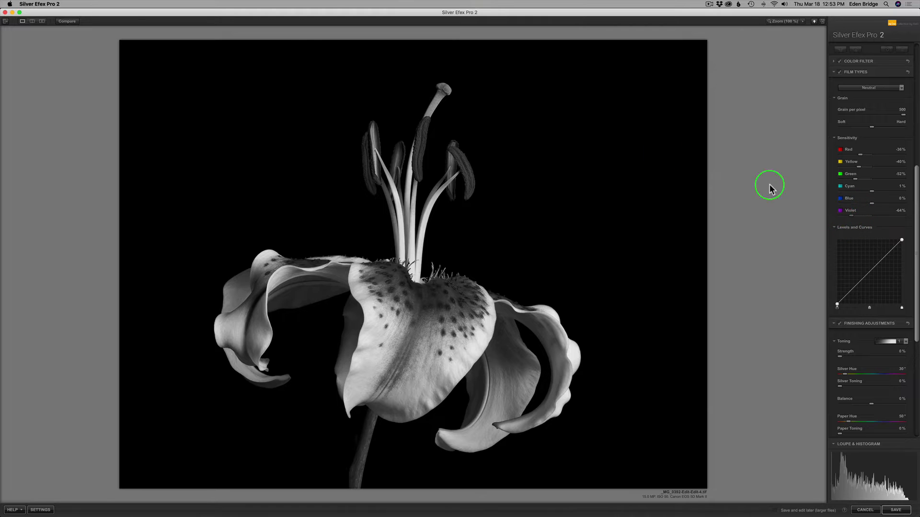
Compare the adjusted black-and-white lily with the original image
left_click(68, 23)
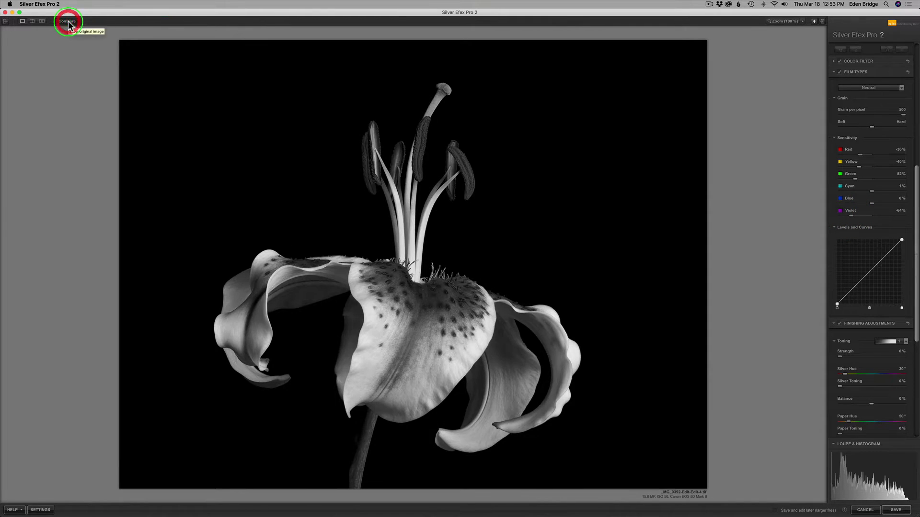
left_click(68, 21)
left_click(68, 21)
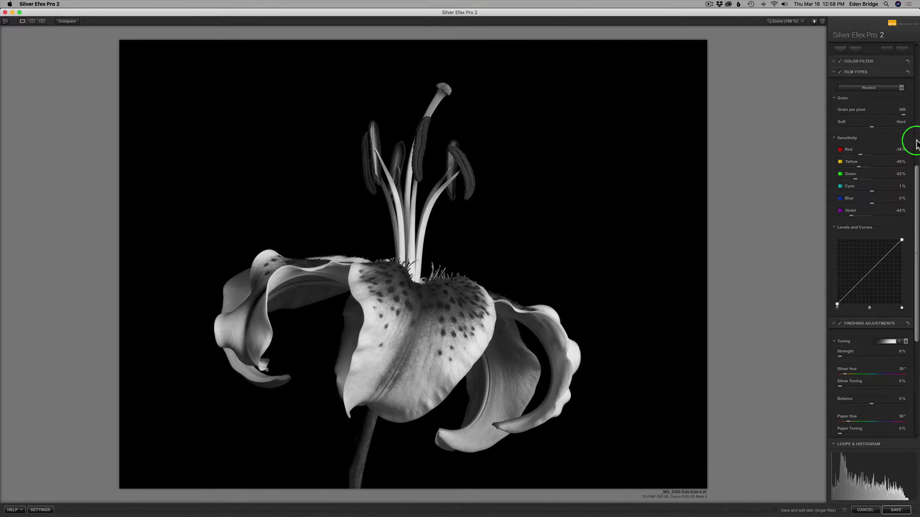
Set the global brightness to about -22% Highlights, 38% Midtones, -34% Shadows and -7% Dynamic Brightness
scroll(889, 146, "up", 3)
scroll(889, 146, "up", 5)
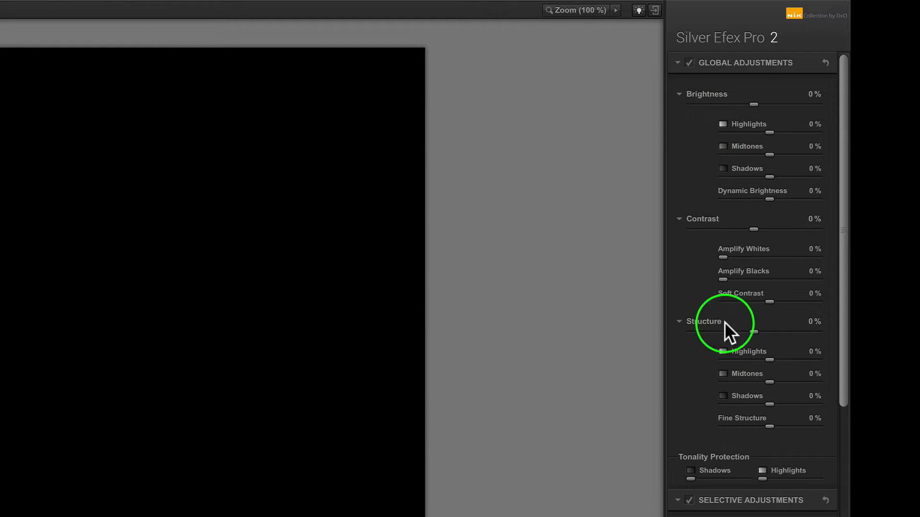
left_click(680, 94)
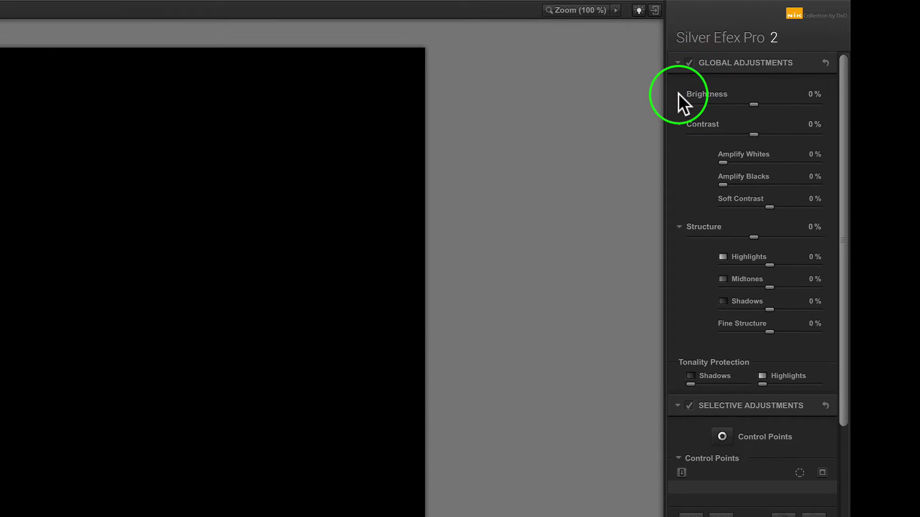
left_click(679, 93)
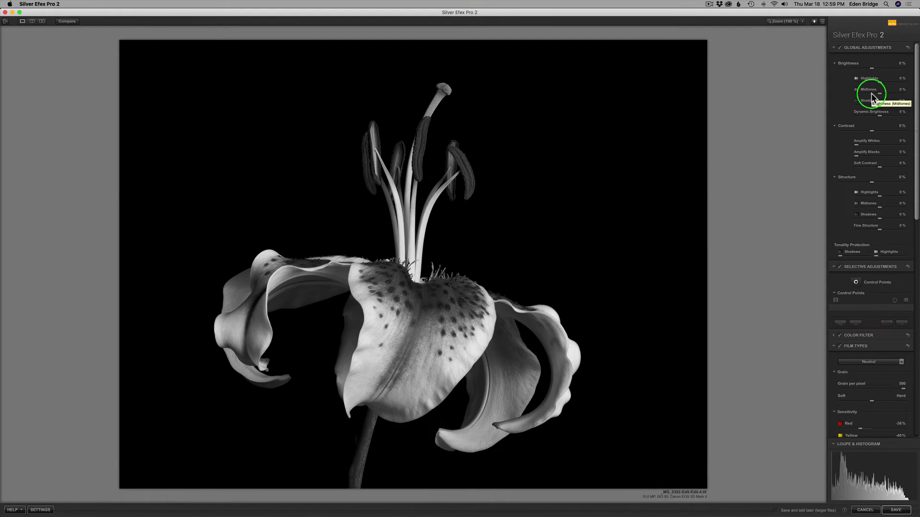
mouse_move(876, 82)
left_mouse_down()
mouse_move(895, 86)
mouse_move(869, 84)
mouse_move(891, 97)
mouse_move(875, 96)
mouse_move(880, 110)
mouse_move(878, 96)
left_mouse_up()
mouse_move(878, 96)
left_mouse_down()
mouse_move(889, 96)
mouse_move(868, 108)
mouse_move(875, 103)
left_mouse_up()
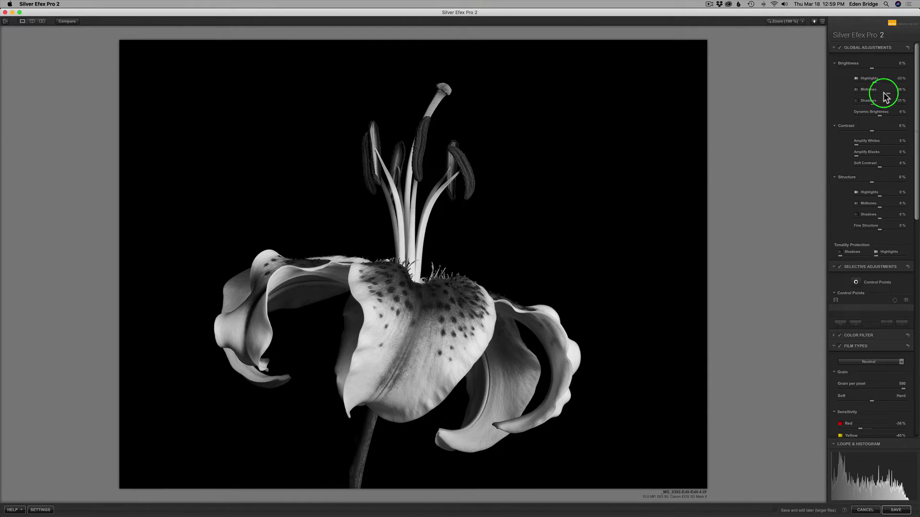
mouse_move(887, 92)
left_mouse_down()
mouse_move(867, 107)
mouse_move(896, 120)
left_mouse_up()
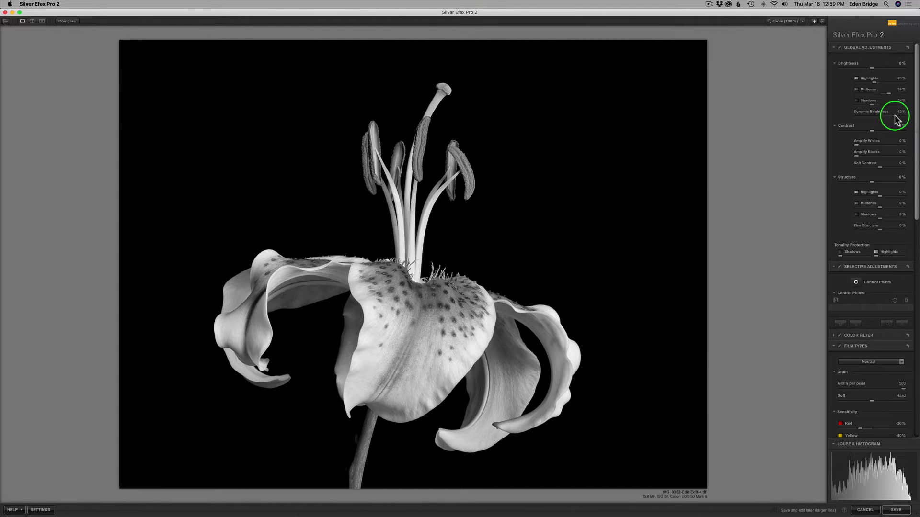
left_click_drag(896, 120, 879, 117)
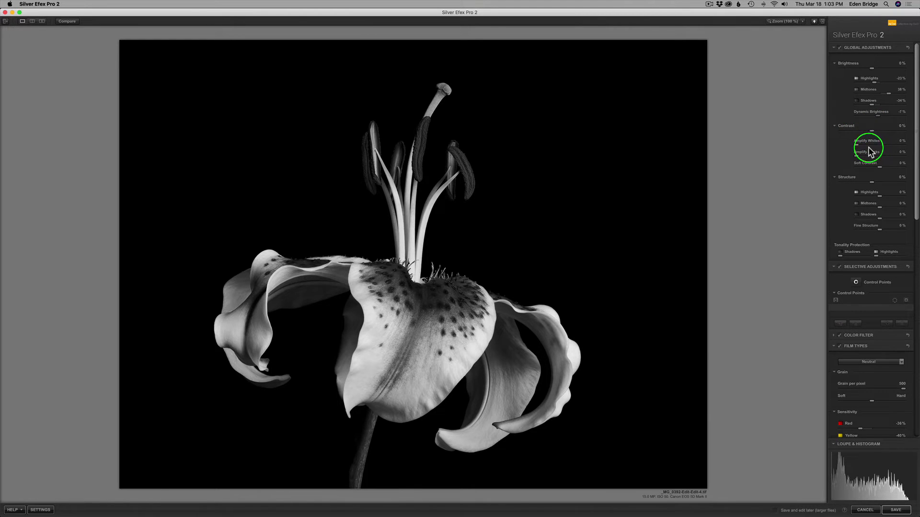
Try a lower overall Contrast, reset it, and set Soft Contrast to about -6%
left_click_drag(882, 132, 861, 133)
double_click(862, 130)
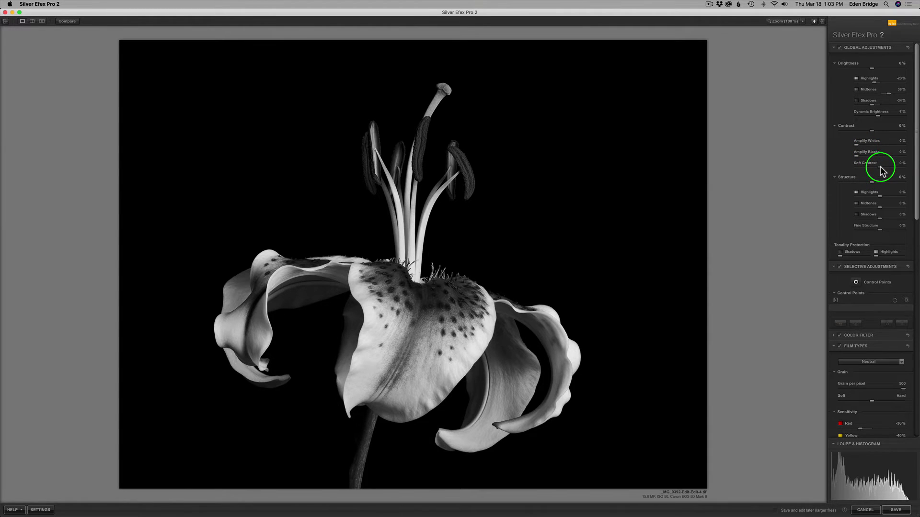
mouse_move(880, 166)
left_mouse_down()
mouse_move(891, 172)
mouse_move(870, 172)
mouse_move(877, 174)
left_mouse_up()
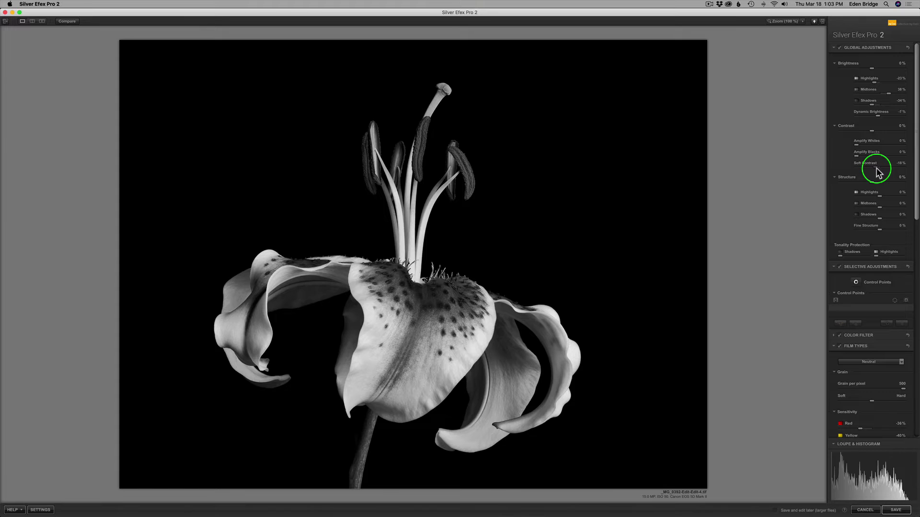
left_click_drag(877, 174, 877, 173)
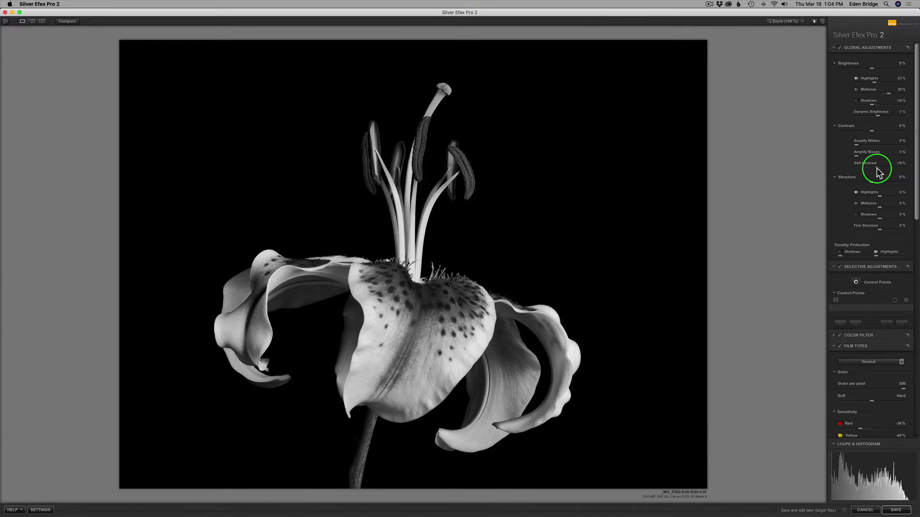
left_click_drag(877, 174, 879, 174)
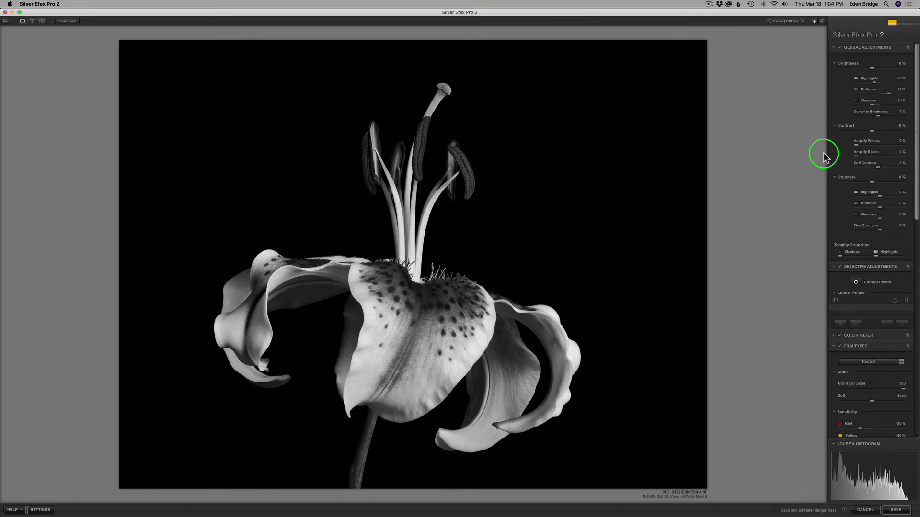
Set Amplify Whites to about 8% and the overall Contrast to 7%
left_click(847, 150)
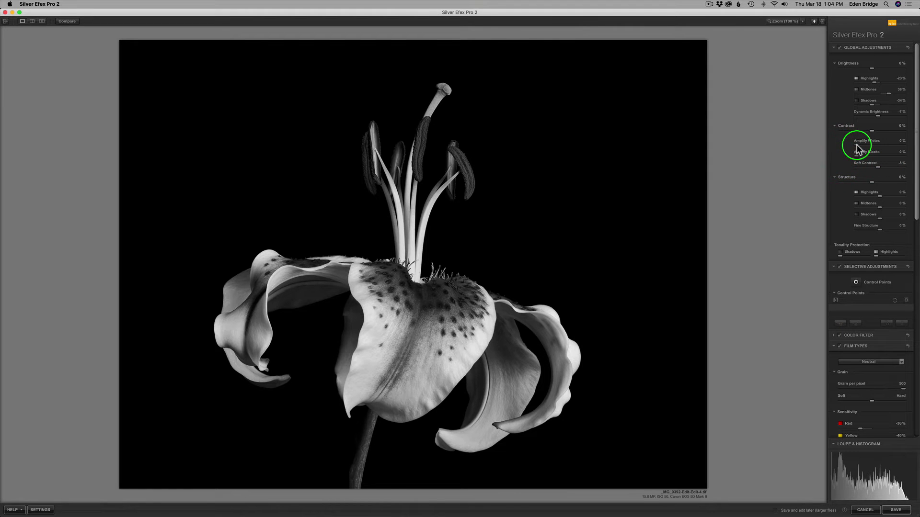
left_click_drag(856, 145, 860, 150)
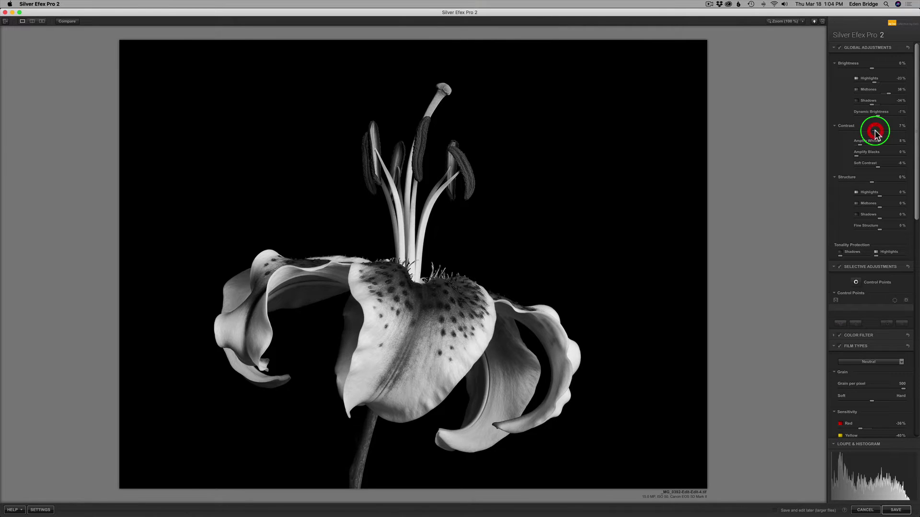
left_click_drag(874, 133, 870, 134)
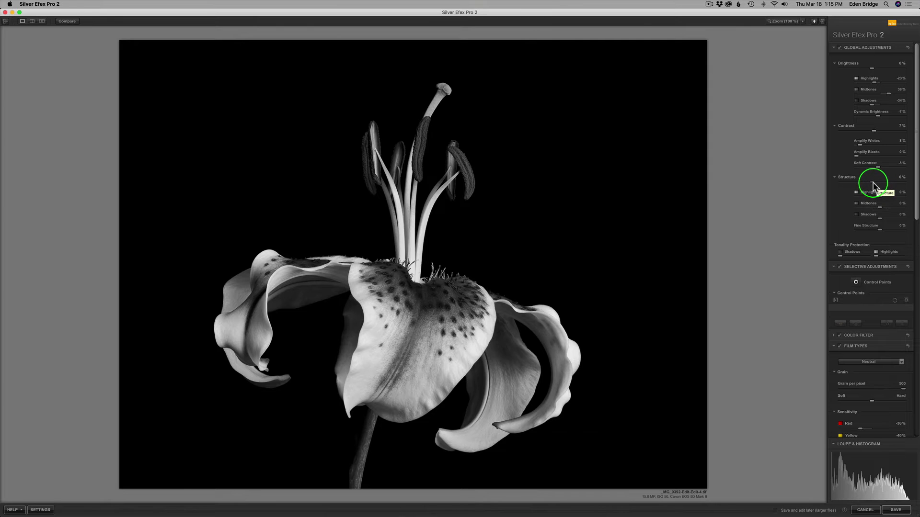
Try a higher overall Structure, reset it, and set the Structure Highlights to 41%
left_click_drag(881, 187, 891, 185)
double_click(892, 185)
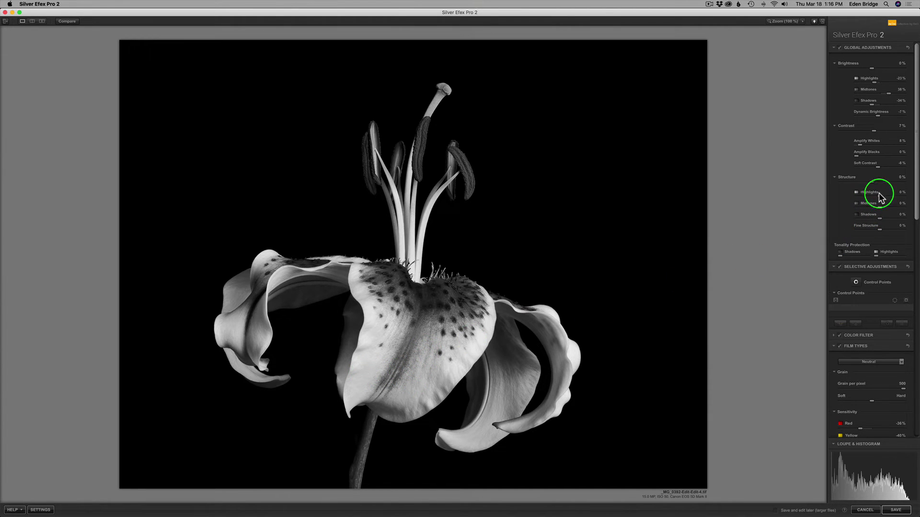
left_click_drag(880, 197, 897, 201)
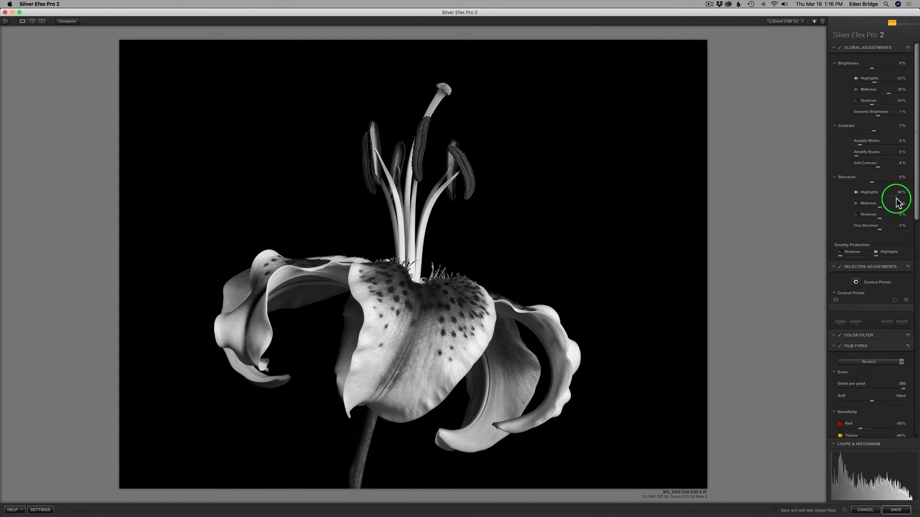
left_click(895, 198)
left_click_drag(898, 200, 883, 196)
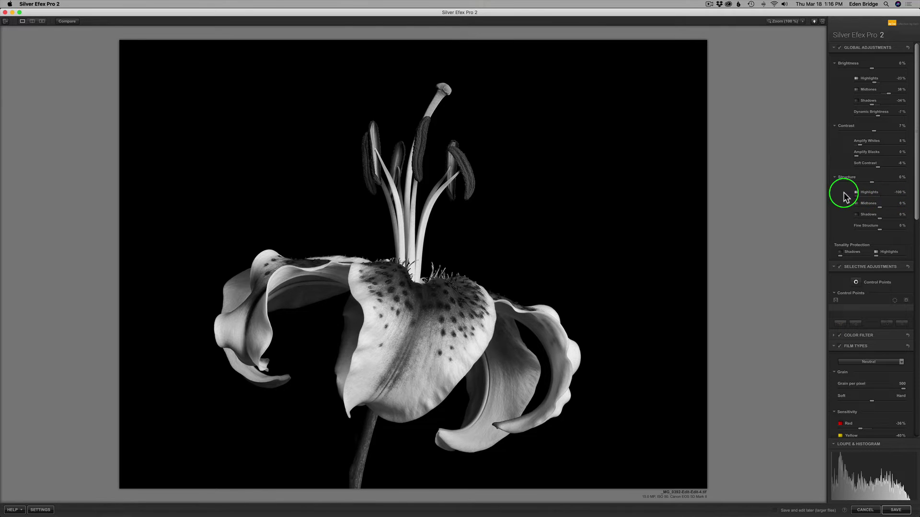
mouse_move(885, 198)
left_mouse_down()
mouse_move(903, 201)
mouse_move(835, 195)
mouse_move(885, 202)
left_mouse_up()
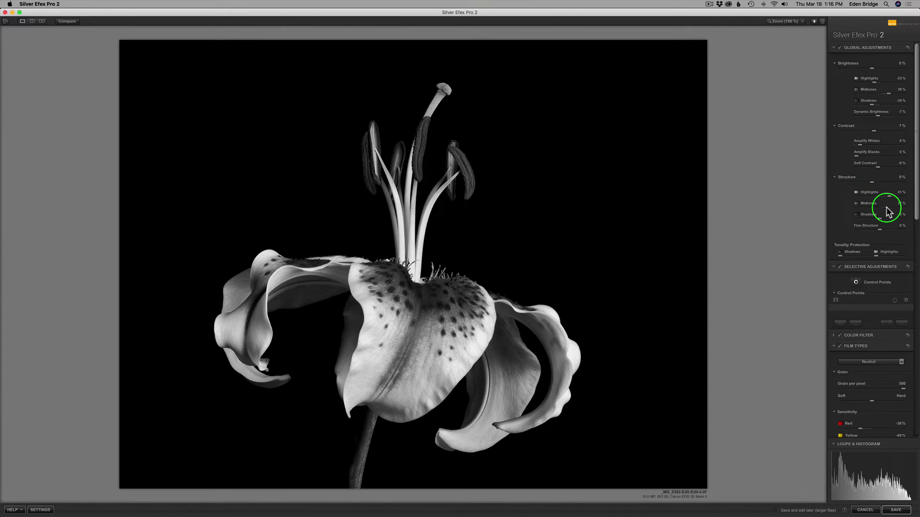
Set the Structure Midtones to 34% and the Structure Shadows to about 21%
left_click_drag(886, 212, 886, 207)
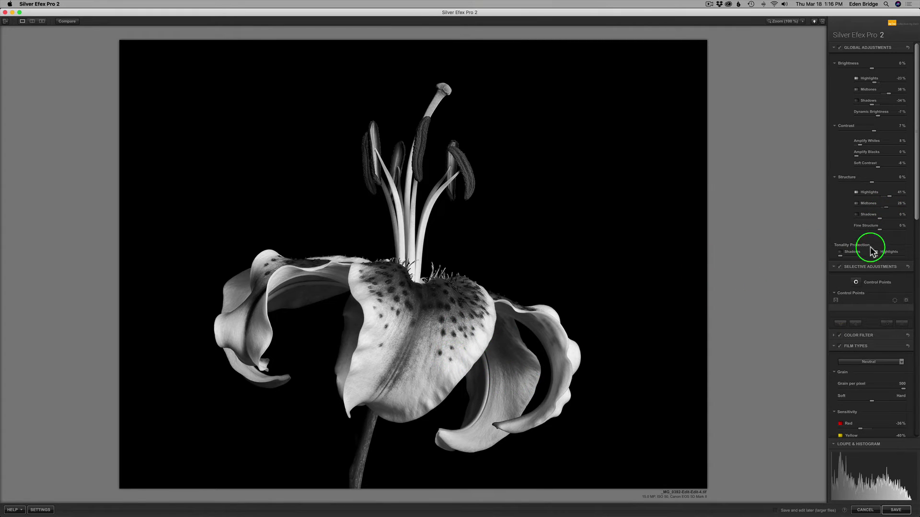
left_click_drag(887, 206, 890, 213)
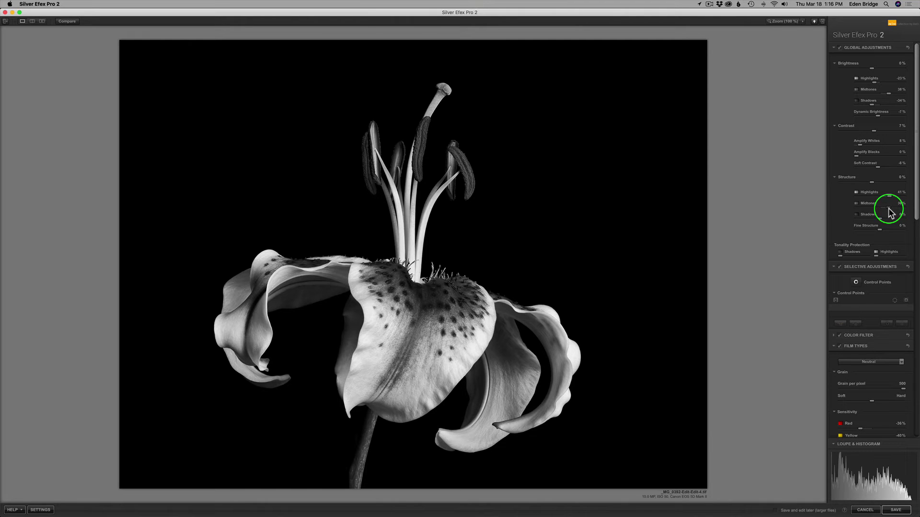
mouse_move(891, 214)
left_mouse_down()
mouse_move(878, 214)
mouse_move(883, 220)
left_mouse_up()
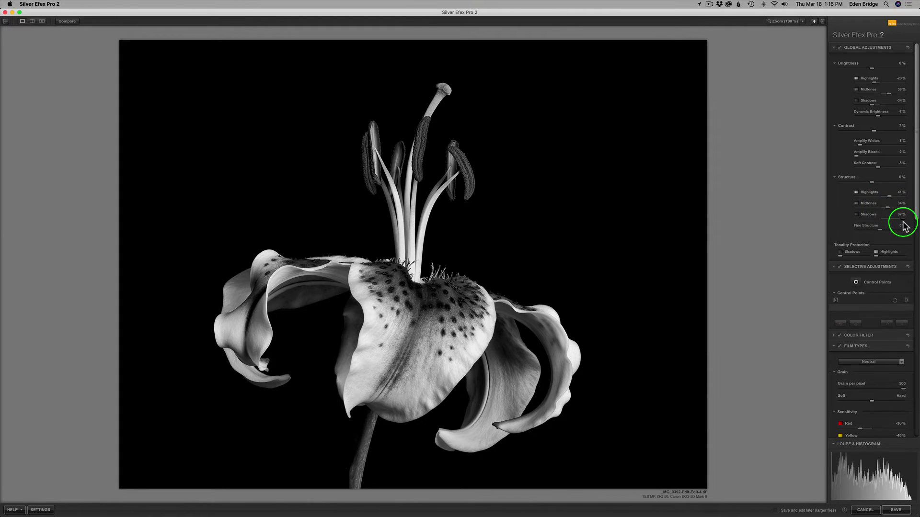
left_click(894, 217)
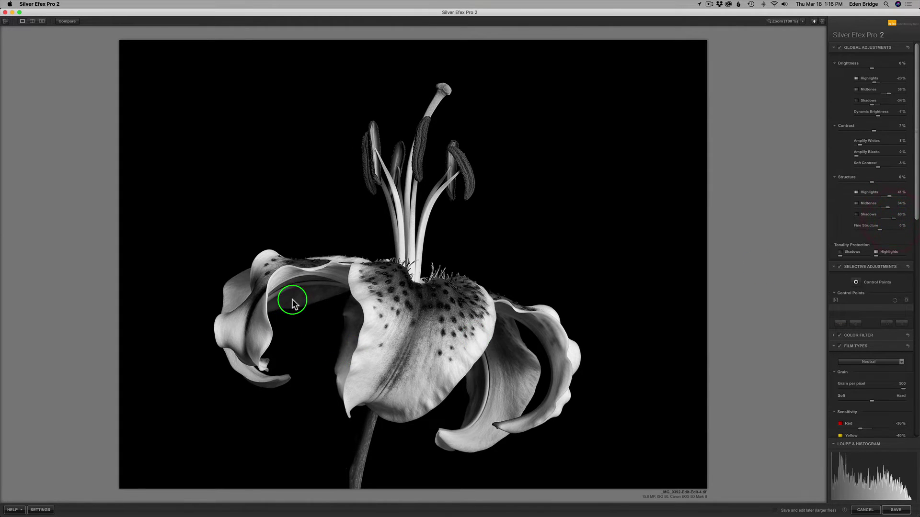
left_click(892, 219)
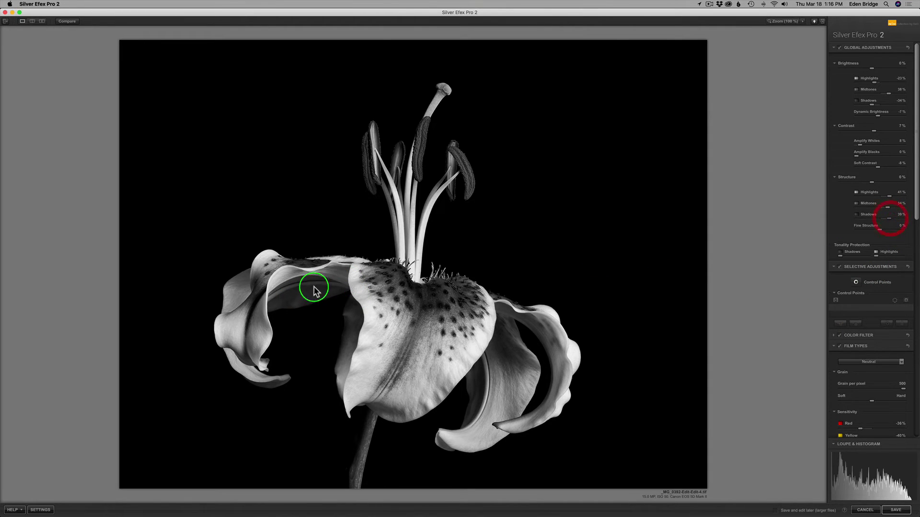
left_click(892, 219)
mouse_move(892, 219)
left_mouse_down()
mouse_move(877, 219)
mouse_move(885, 219)
left_mouse_up()
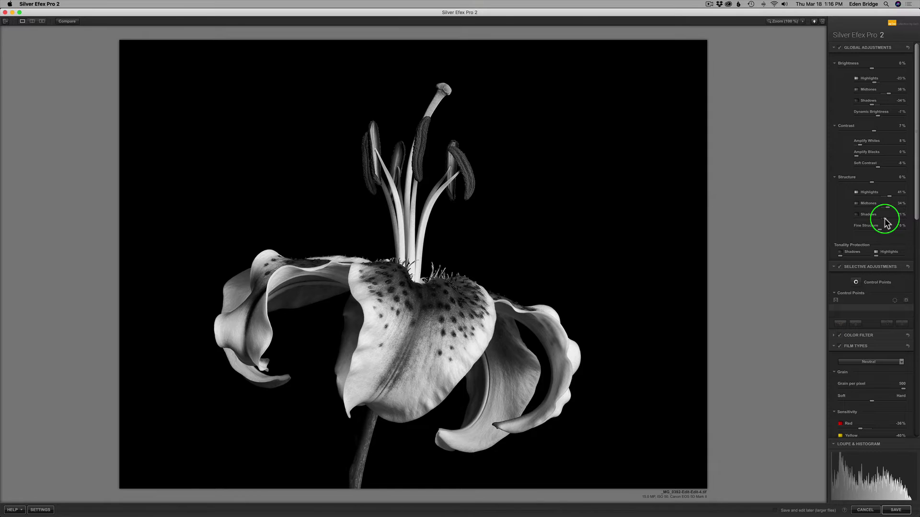
left_click_drag(884, 219, 884, 224)
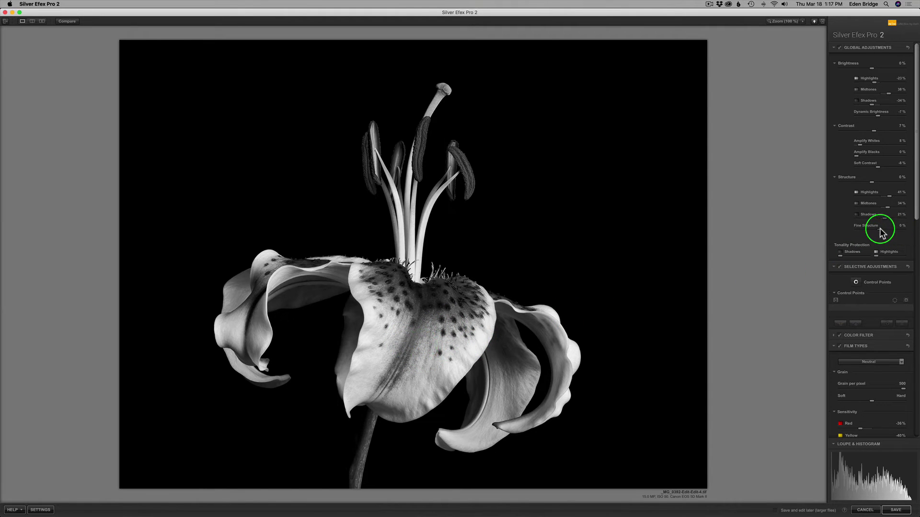
Try Fine Structure at about 92% and return it to 0%
left_click_drag(880, 230, 902, 232)
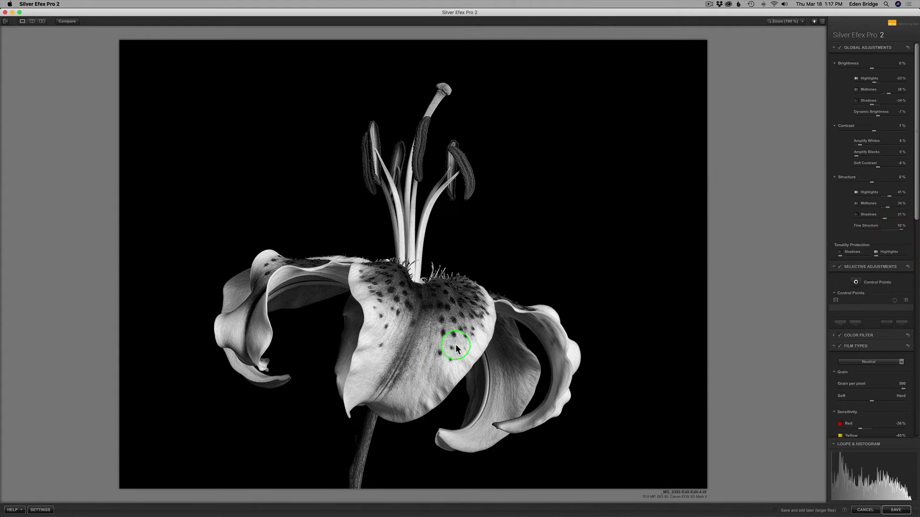
left_click_drag(901, 230, 879, 232)
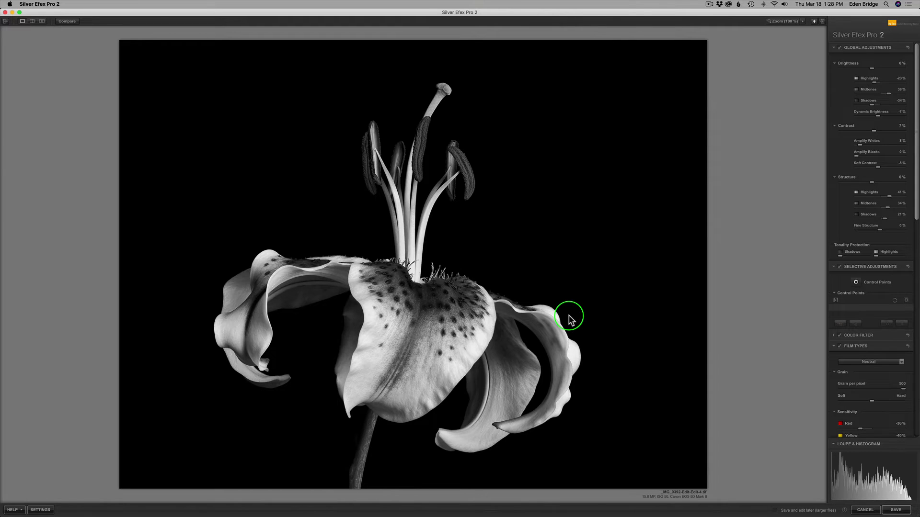
Add a control point near the base of the lily's central filament, expand its settings and reduce its size to about 9%
left_click(856, 282)
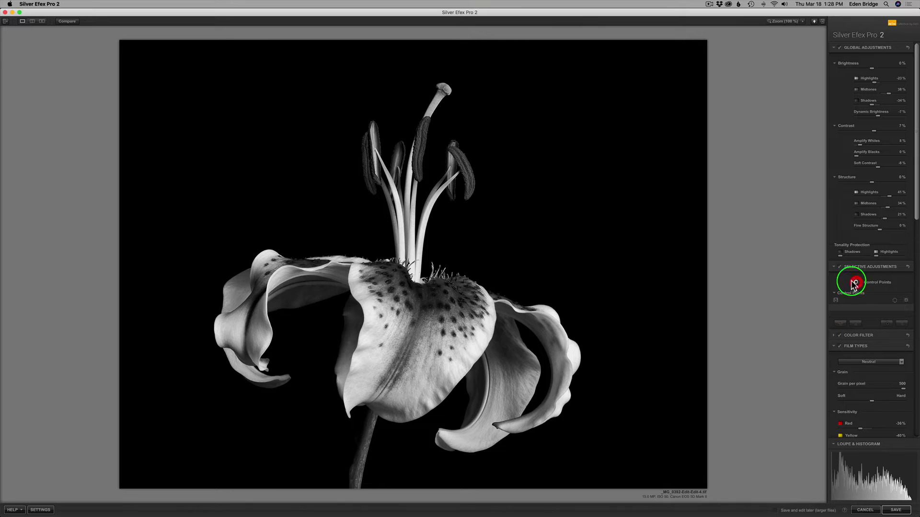
left_click(411, 242)
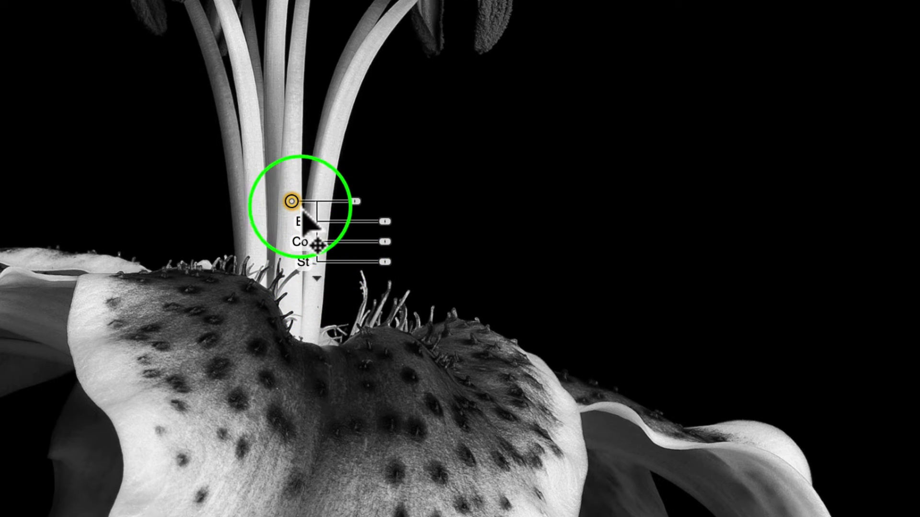
left_click(317, 278)
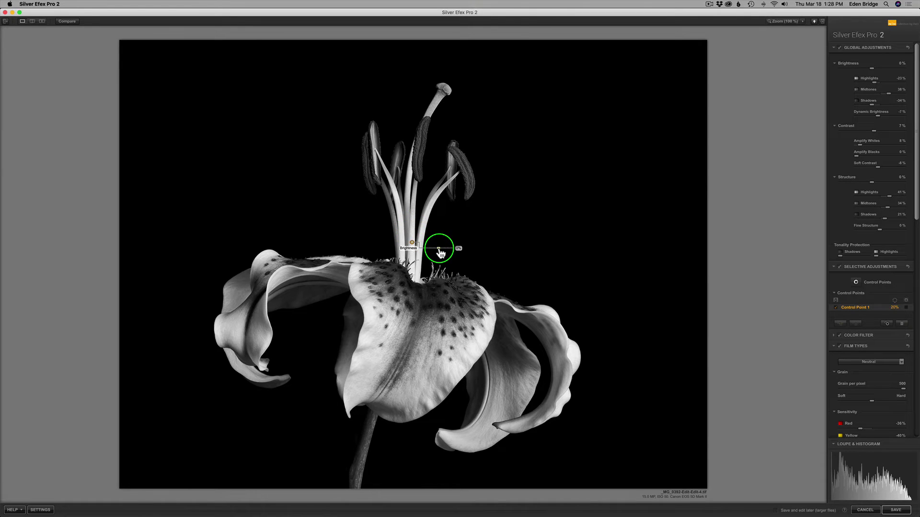
mouse_move(440, 250)
left_mouse_down()
mouse_move(431, 249)
mouse_move(441, 246)
left_mouse_up()
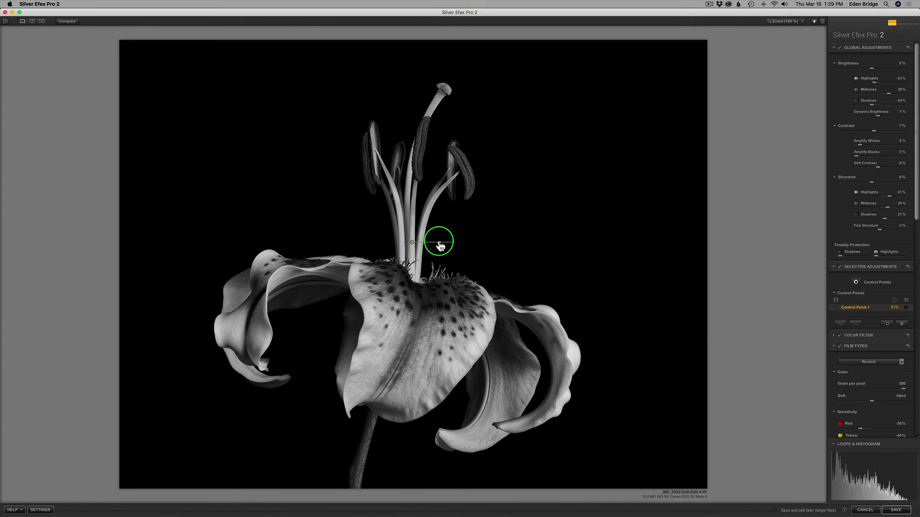
left_click_drag(440, 246, 428, 246)
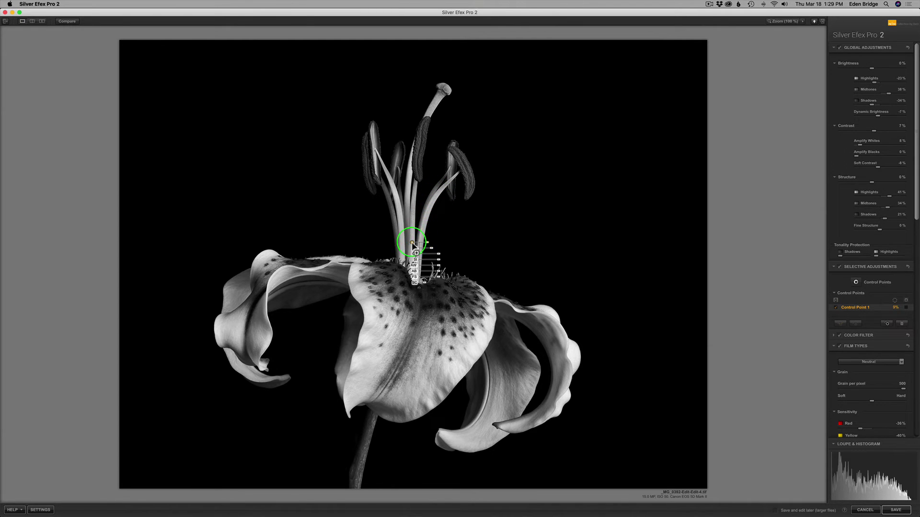
Duplicate the control point onto the right-hand filament and onto the upper part of the central filament
left_click_drag(412, 243, 431, 207)
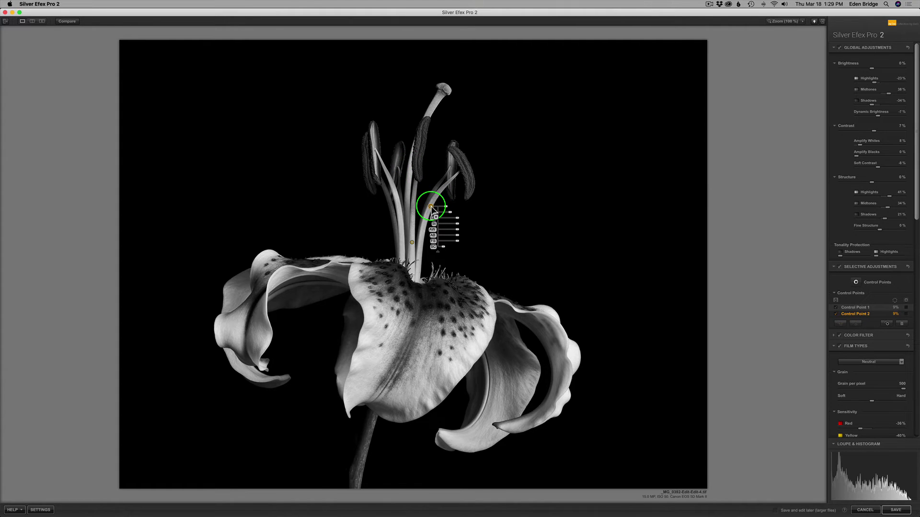
left_click(431, 208)
left_click_drag(431, 207, 435, 181)
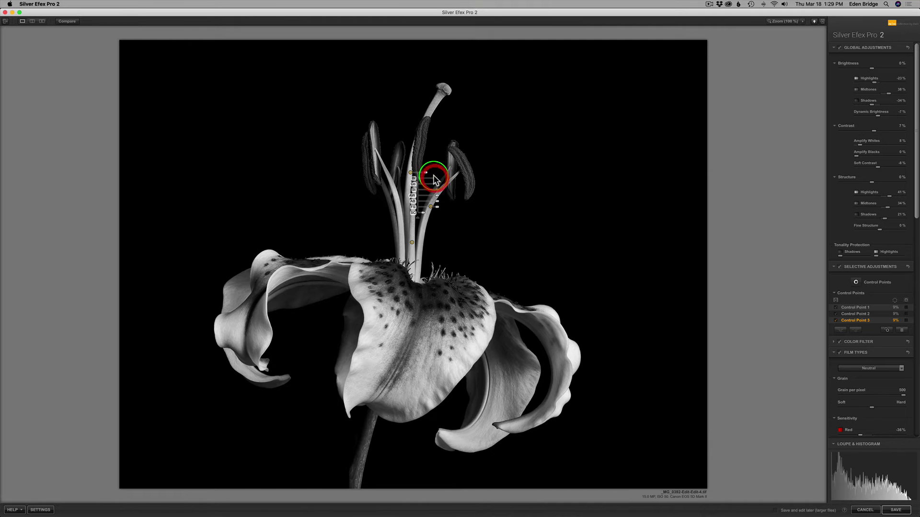